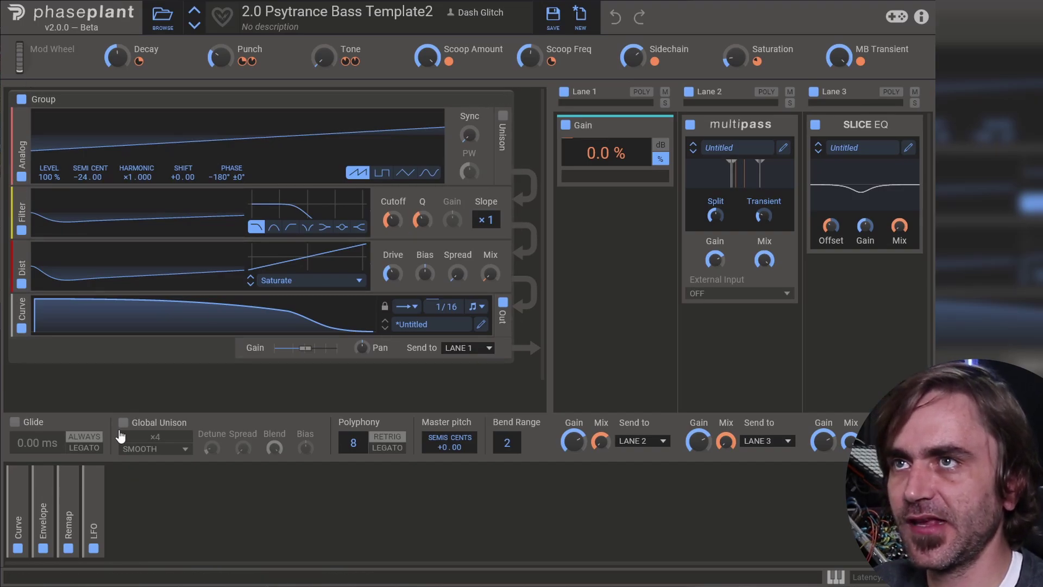
Step: Examine the Curve generator's amplitude shape and its 1/16 end node in the Curve Editor
{"action": "left_click", "coordinate": [481, 324]}
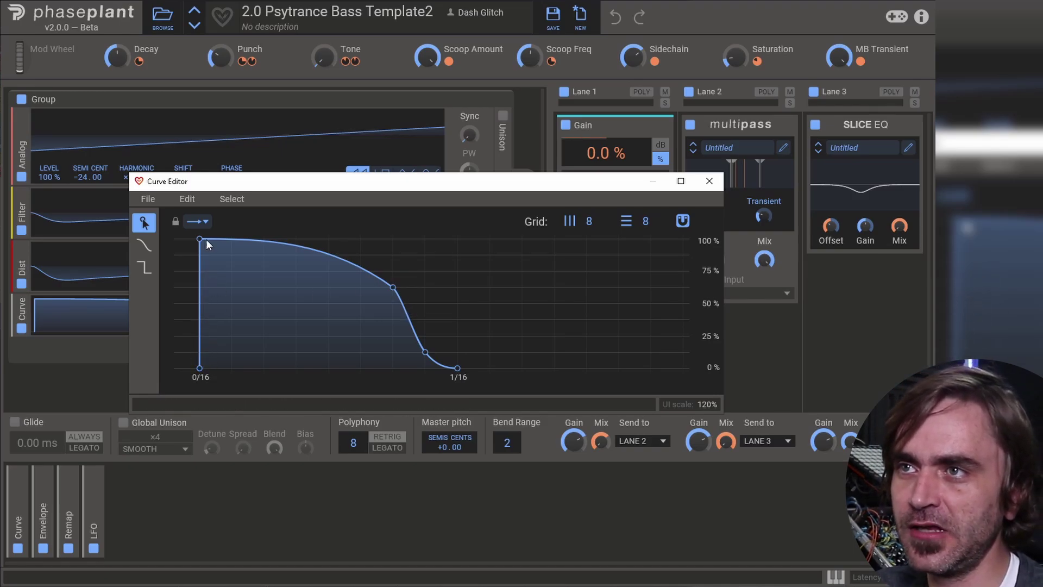
{"action": "left_click", "coordinate": [457, 368]}
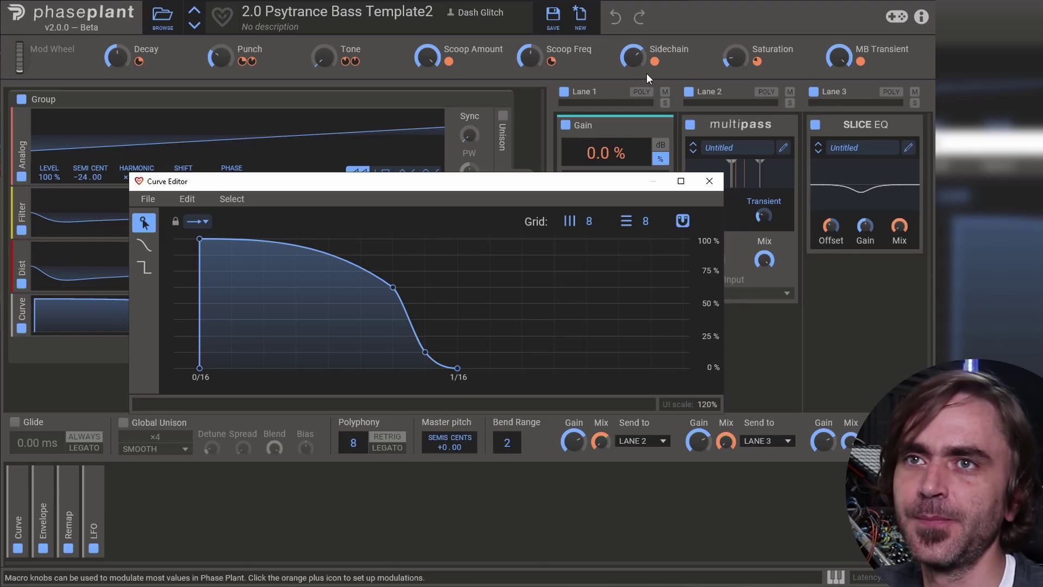
{"action": "left_click", "coordinate": [709, 184]}
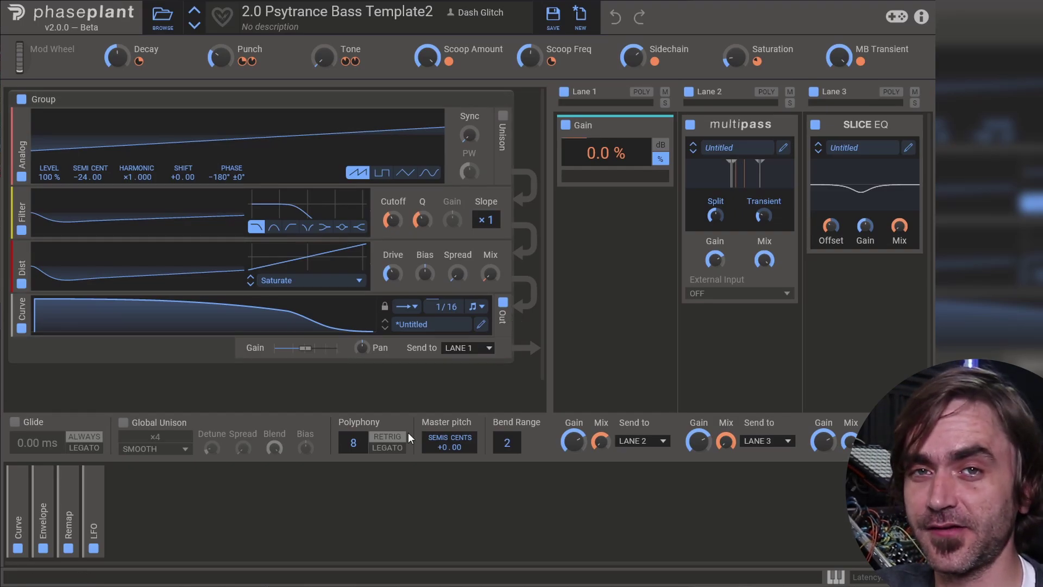
{"action": "left_click", "coordinate": [481, 325]}
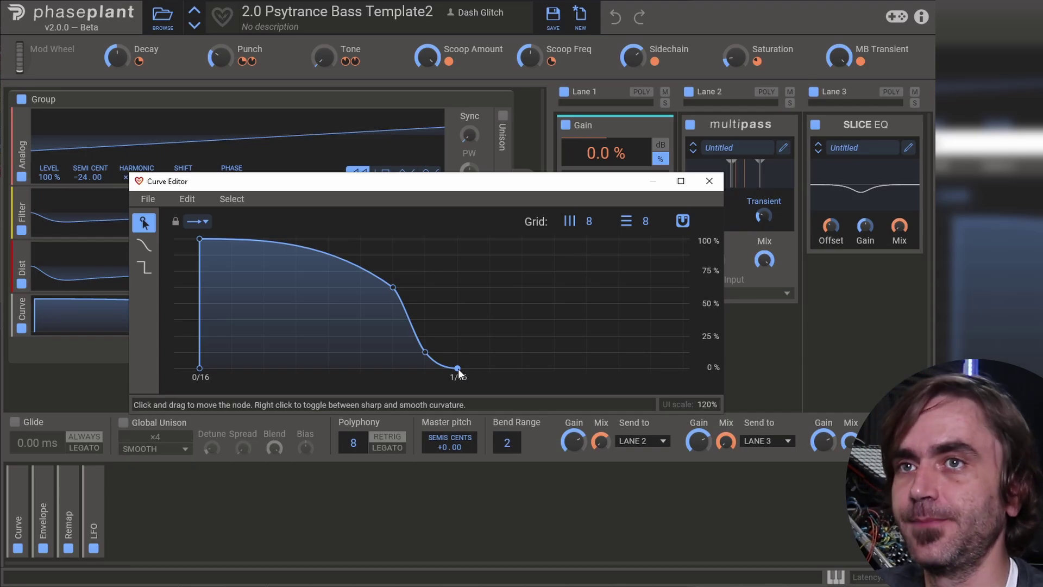
{"action": "left_click", "coordinate": [709, 181]}
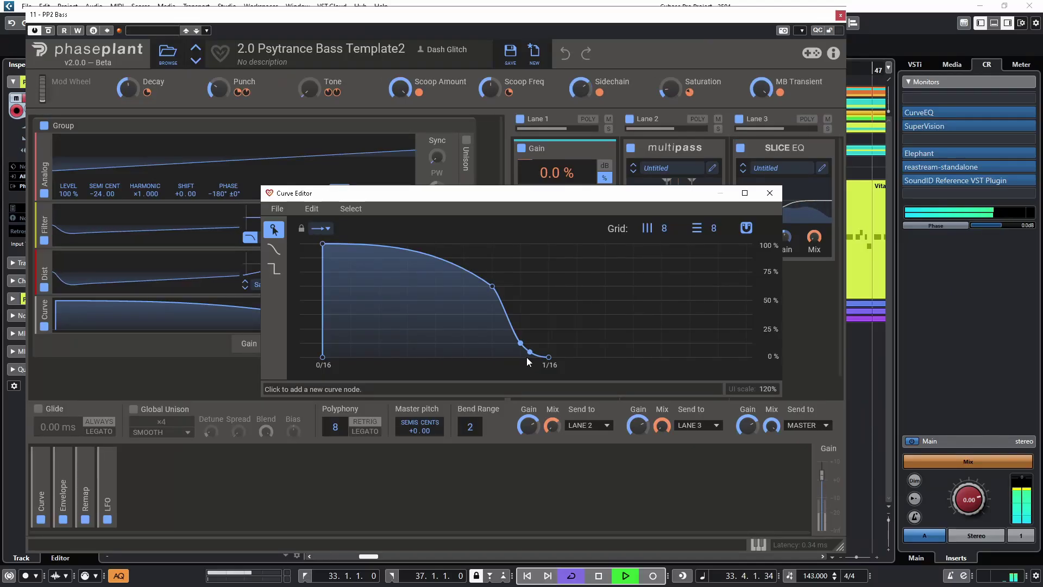
Step: Try reshaping the tail of the Curve generator's curve, undo the change and close the Curve Editor
{"action": "left_click_drag", "start_coordinate": [526, 353], "coordinate": [577, 273]}
{"action": "key", "text": "ctrl+z"}
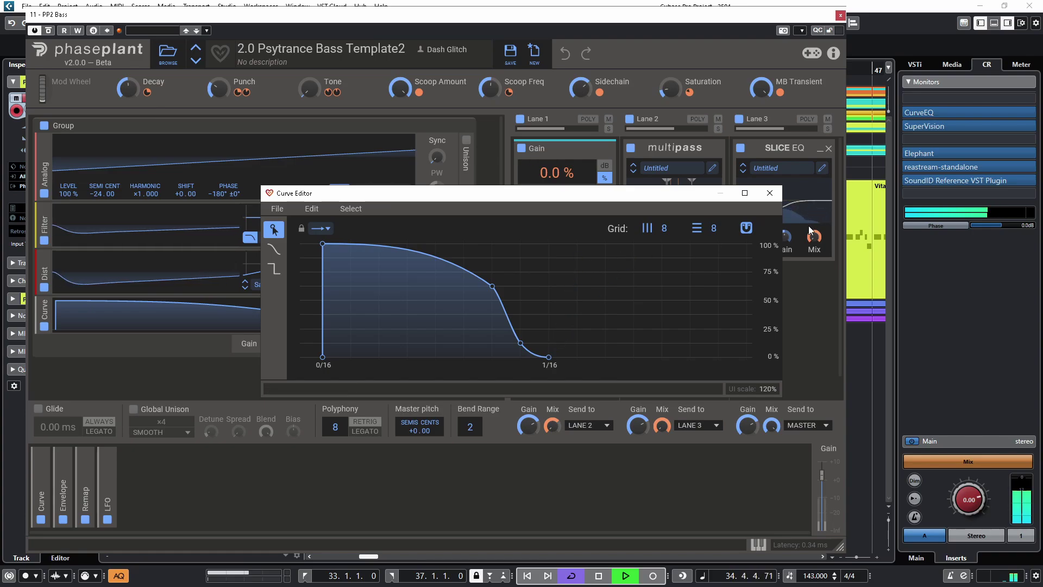
{"action": "left_click", "coordinate": [769, 193]}
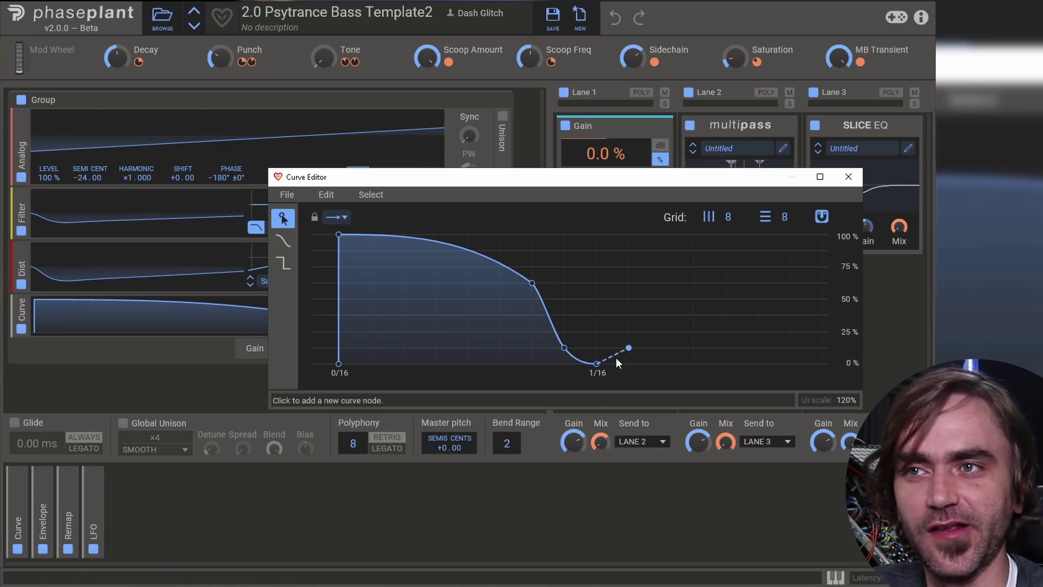
{"action": "left_click", "coordinate": [851, 177]}
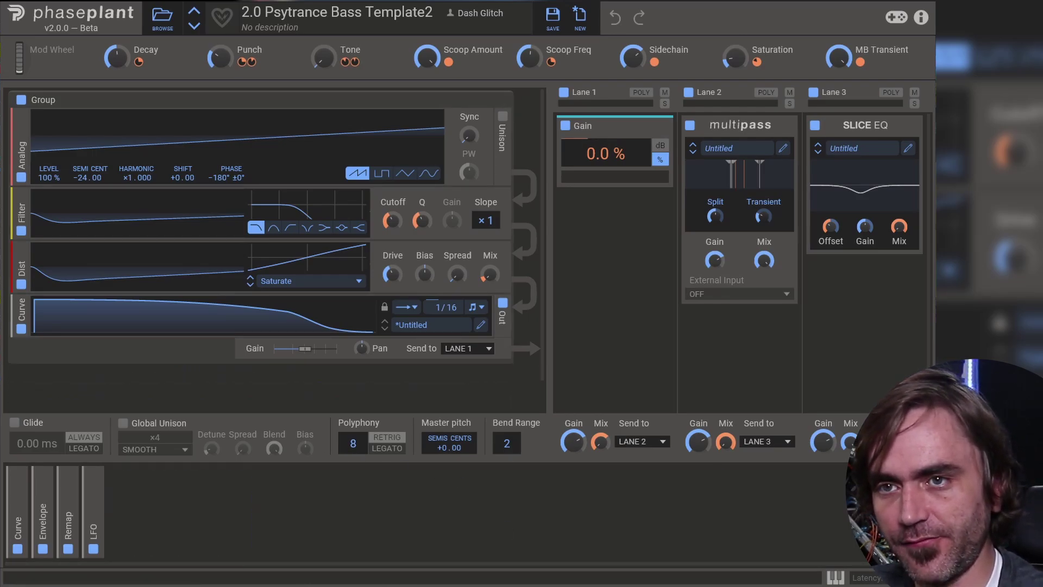
Step: Disable the Curve generator and insert an Envelope generator between it and the Dist module
{"action": "left_click", "coordinate": [20, 329]}
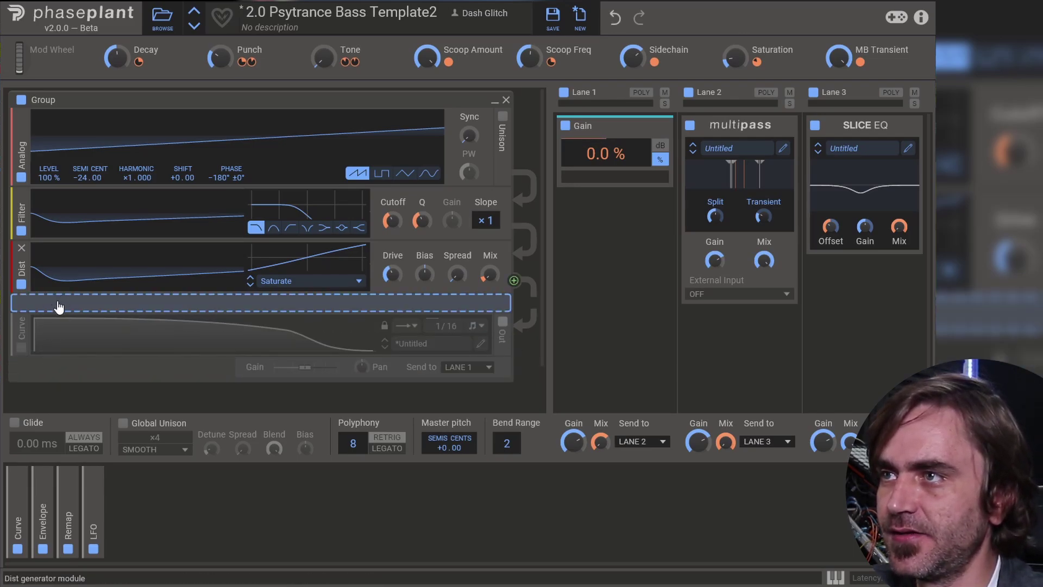
{"action": "left_click", "coordinate": [58, 303]}
{"action": "left_click", "coordinate": [229, 351]}
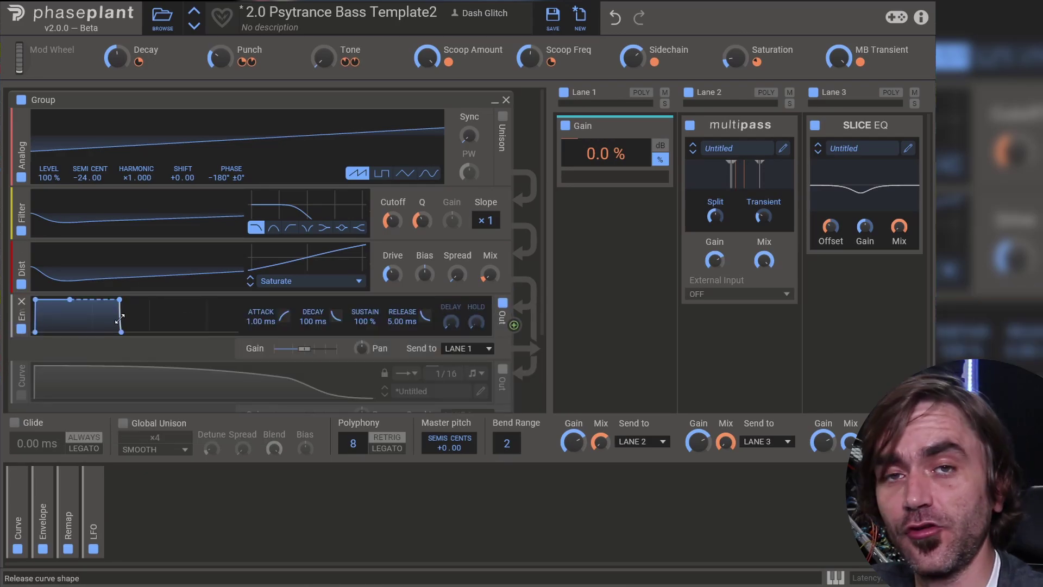
{"action": "scroll", "coordinate": [163, 324], "scroll_direction": "down", "scroll_amount": 1}
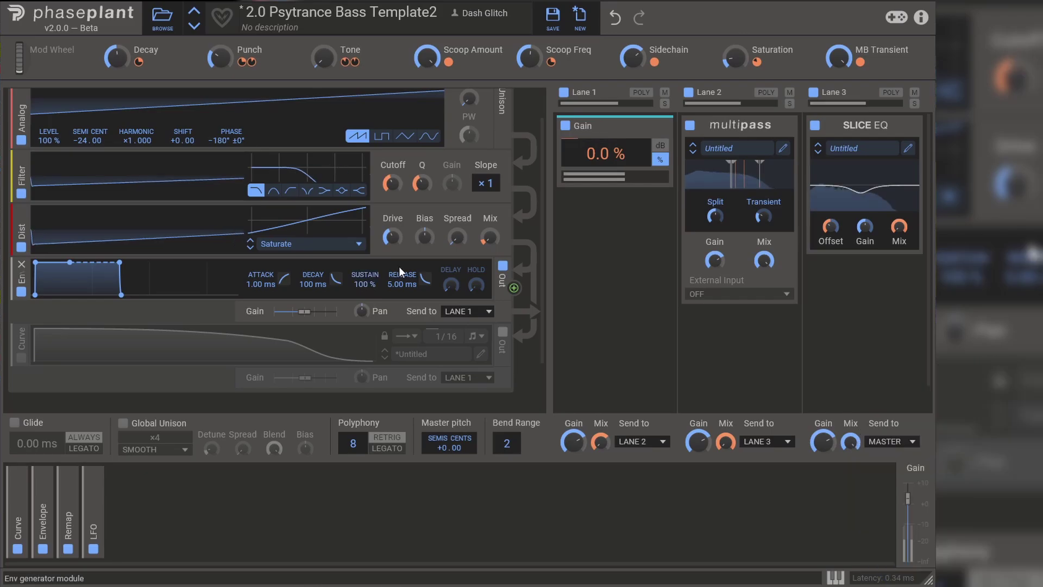
Step: Set the Envelope generator's decay to 51.6 ms, sustain to 100 % and release to 3.98 ms
{"action": "left_click_drag", "start_coordinate": [313, 283], "coordinate": [313, 305]}
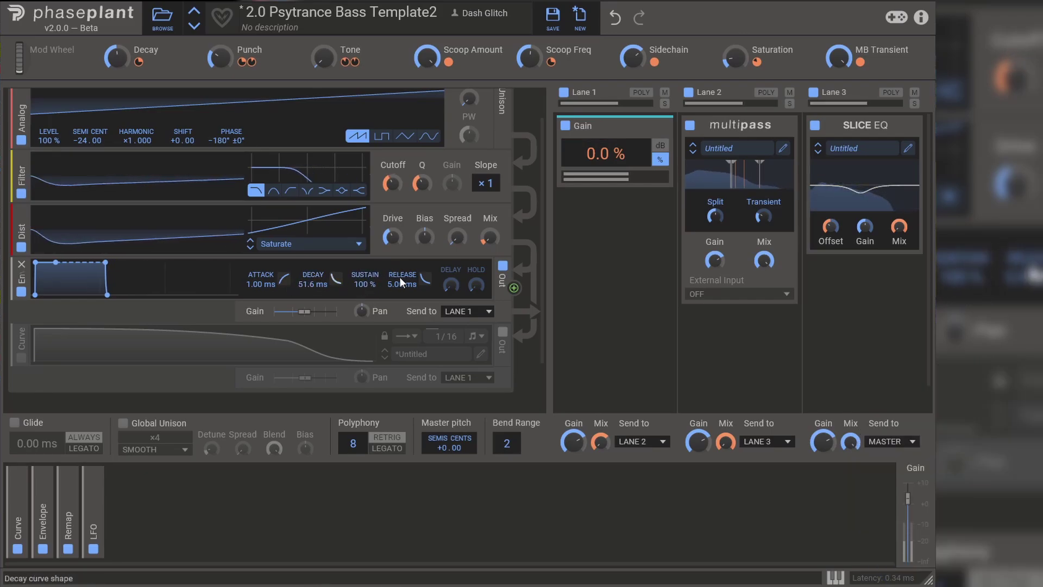
{"action": "left_click_drag", "start_coordinate": [364, 283], "coordinate": [362, 255]}
{"action": "mouse_move", "coordinate": [402, 283]}
{"action": "left_mouse_down"}
{"action": "mouse_move", "coordinate": [402, 305]}
{"action": "mouse_move", "coordinate": [405, 281]}
{"action": "left_mouse_up"}
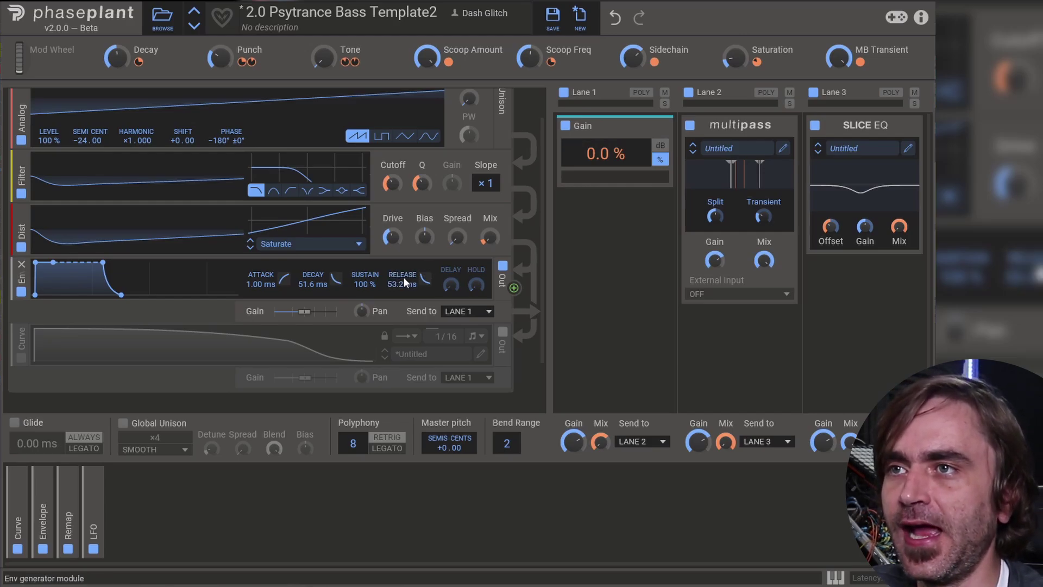
{"action": "left_click_drag", "start_coordinate": [404, 276], "coordinate": [403, 332]}
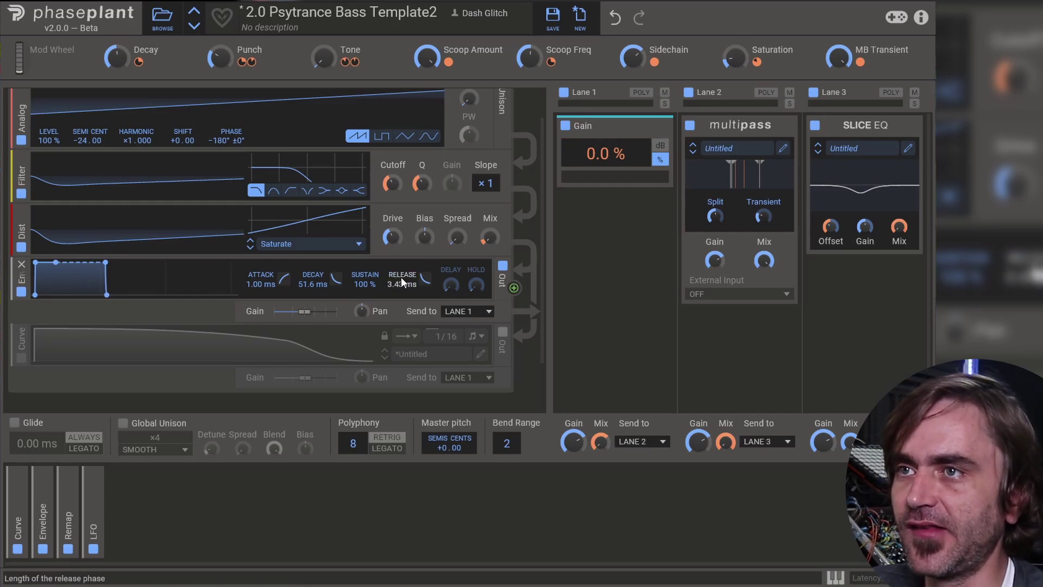
{"action": "left_click_drag", "start_coordinate": [400, 277], "coordinate": [405, 277]}
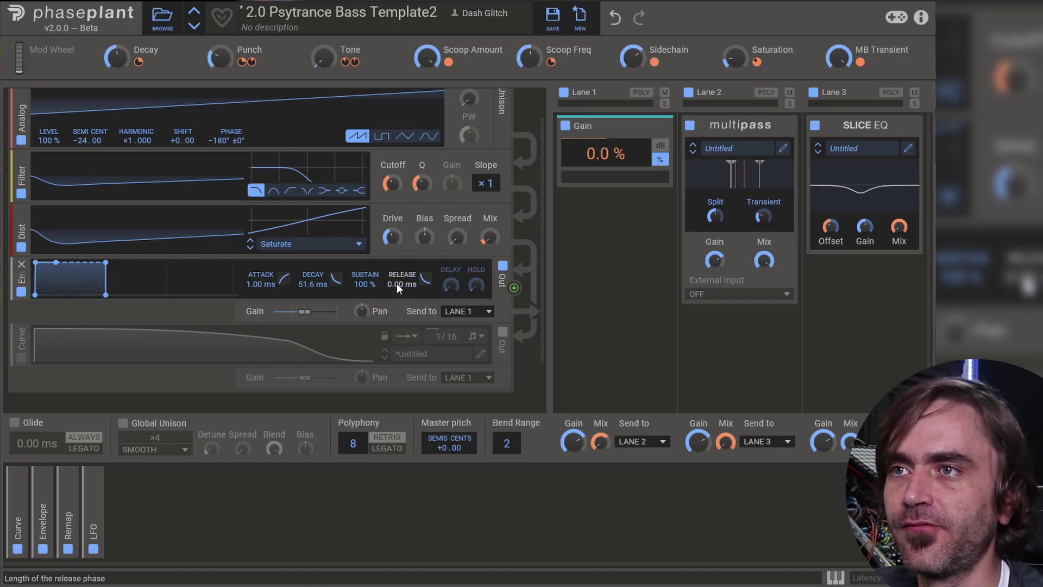
Step: Add an LFO modulator after the existing modulators and remove it again
{"action": "left_click", "coordinate": [114, 548]}
{"action": "left_click", "coordinate": [160, 453]}
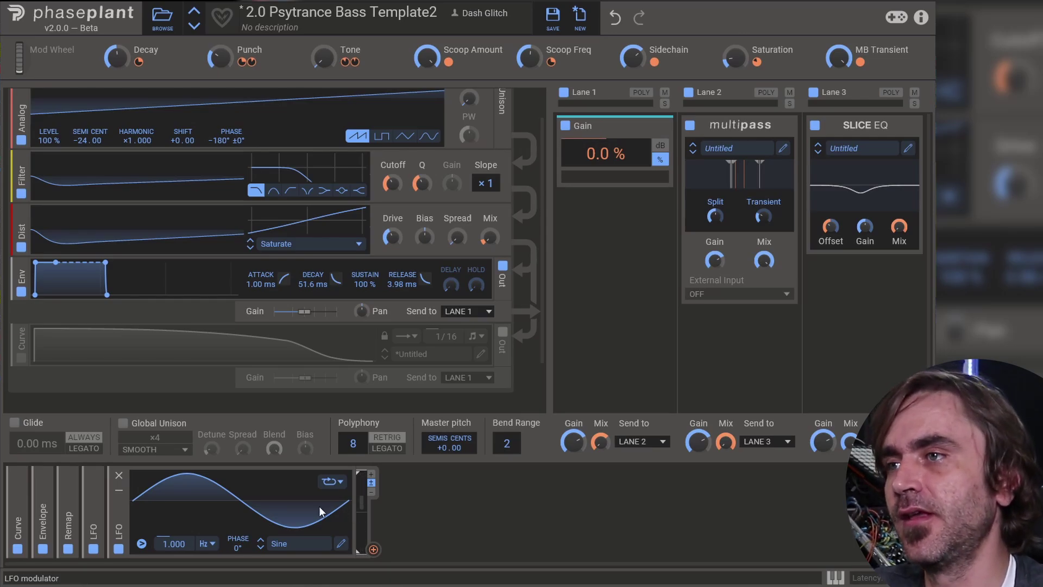
{"action": "left_click", "coordinate": [119, 477]}
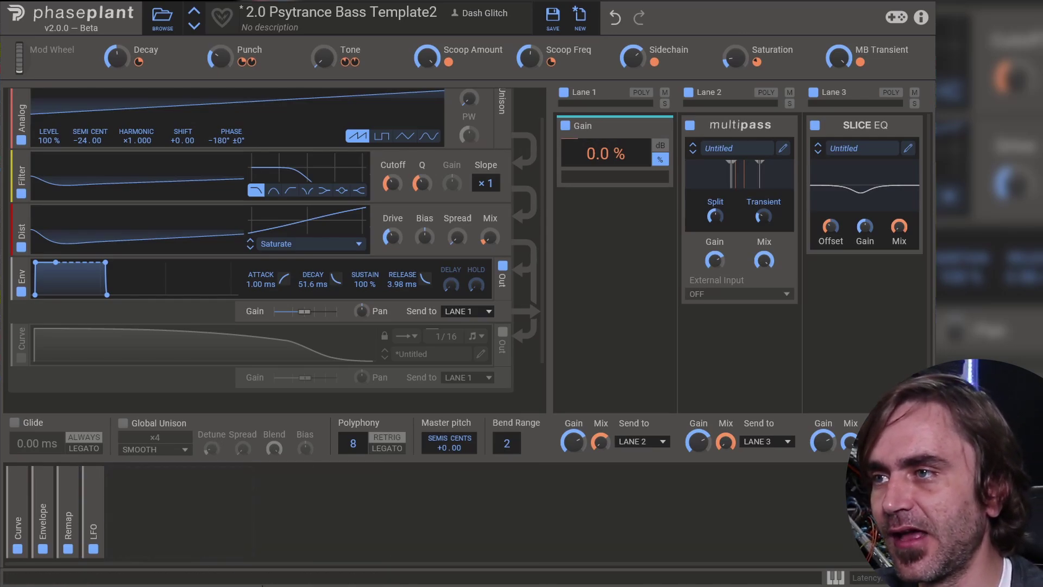
Step: Remove the Envelope generator and re-enable the Curve generator as the output stage
{"action": "left_click", "coordinate": [21, 288]}
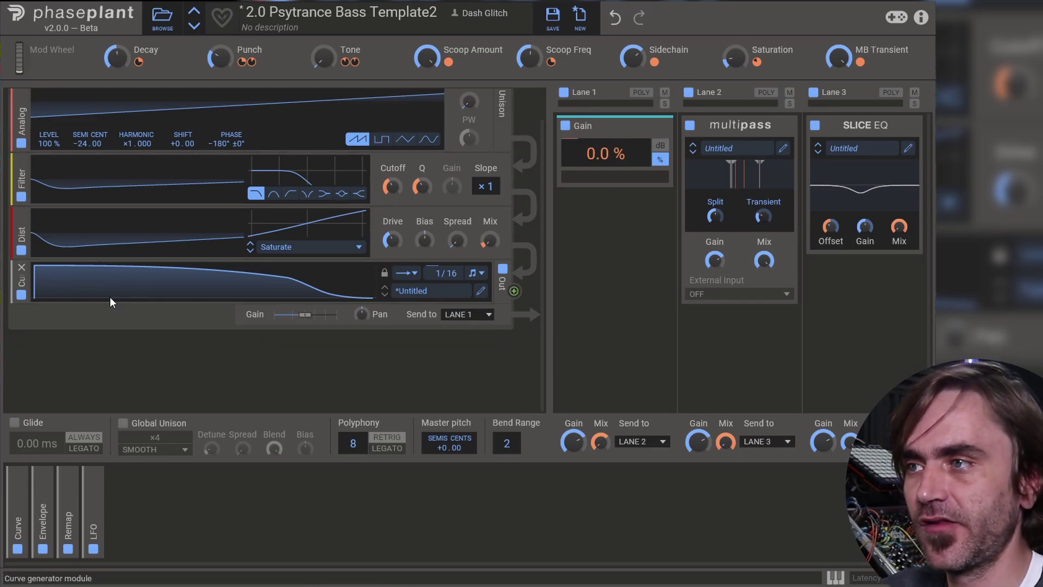
Step: Expand the Curve modulator, view the available modulator types and inspect the modulator's shape in the Curve Editor
{"action": "left_click", "coordinate": [18, 489]}
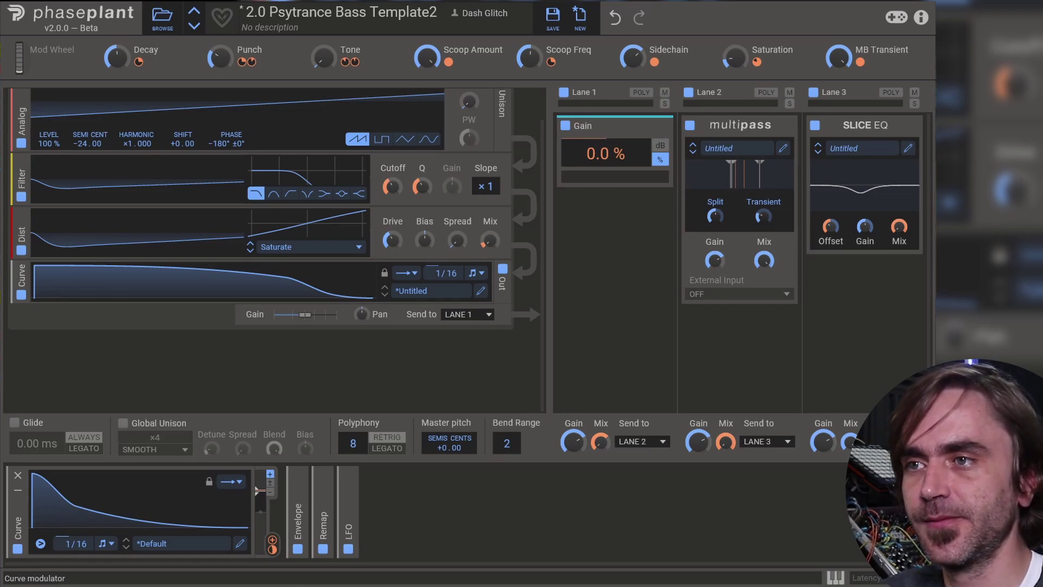
{"action": "left_click", "coordinate": [435, 514]}
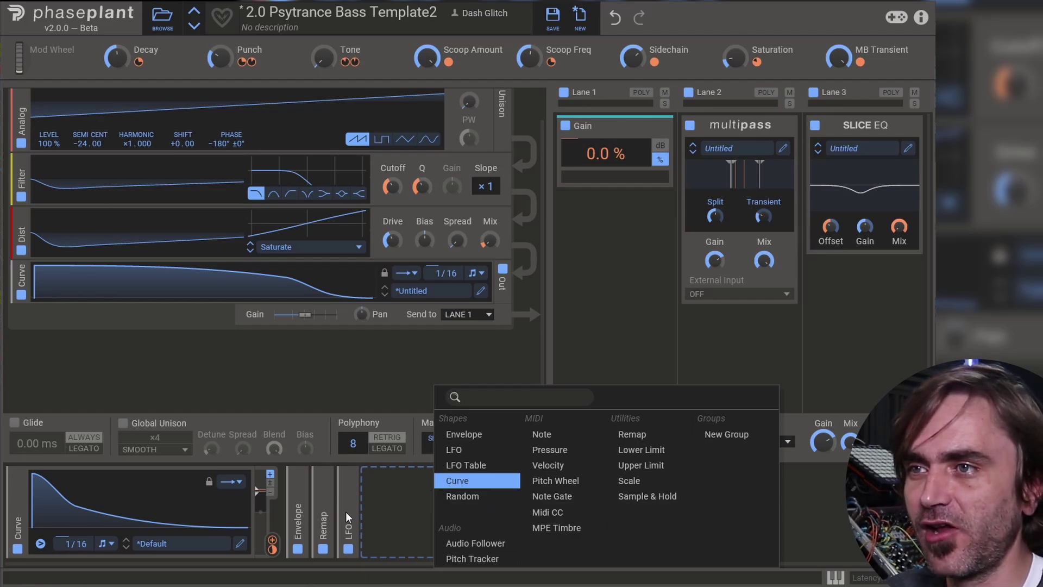
{"action": "left_click", "coordinate": [389, 507]}
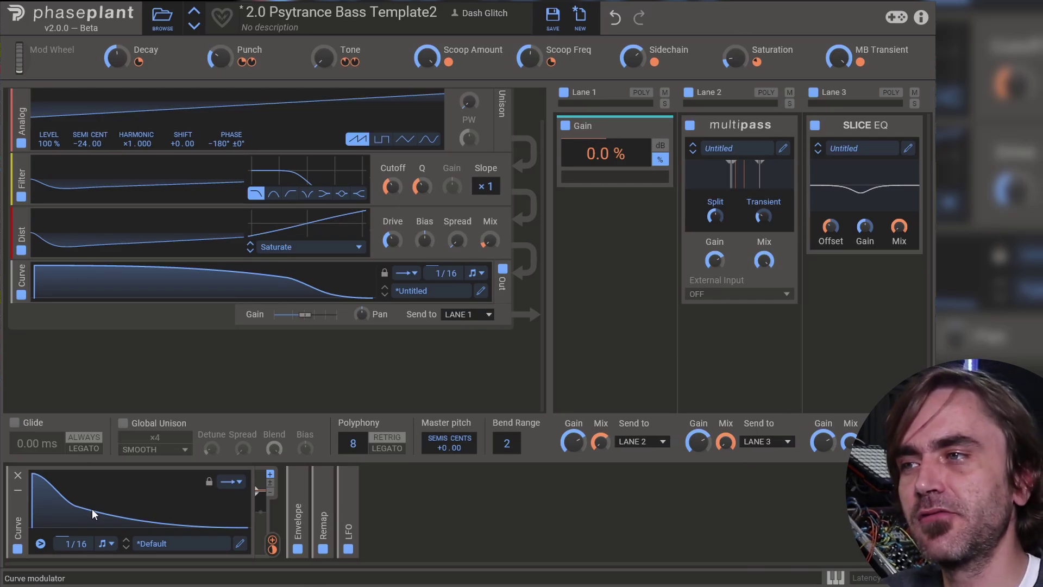
{"action": "left_click", "coordinate": [239, 544]}
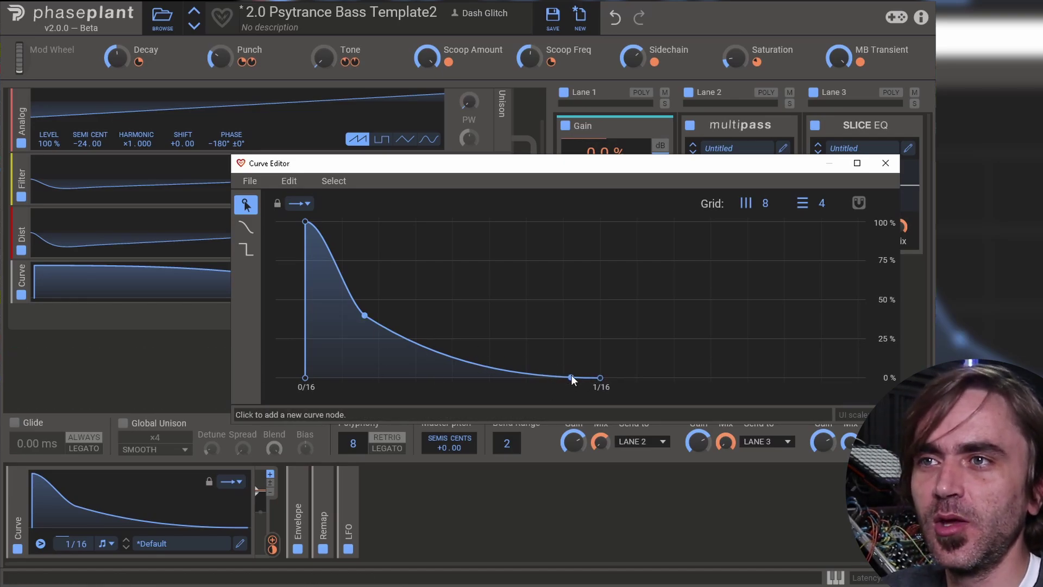
{"action": "left_click", "coordinate": [886, 163]}
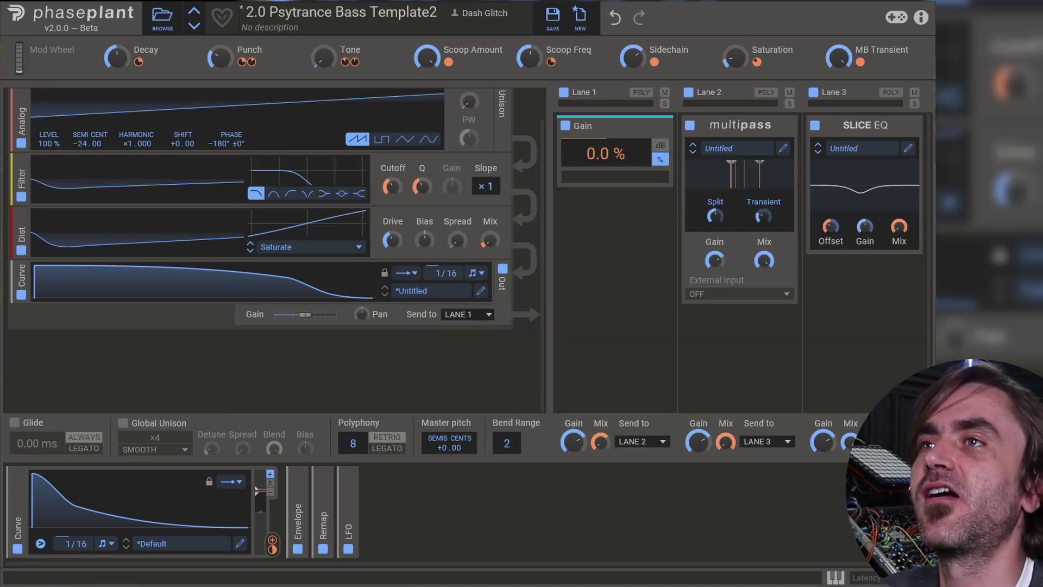
Step: Move the plugin window away from the Cubase track list and solo the PP2 Kick and PP2 Bass tracks
{"action": "left_click_drag", "start_coordinate": [284, 1], "coordinate": [727, 228]}
{"action": "left_click", "coordinate": [137, 169]}
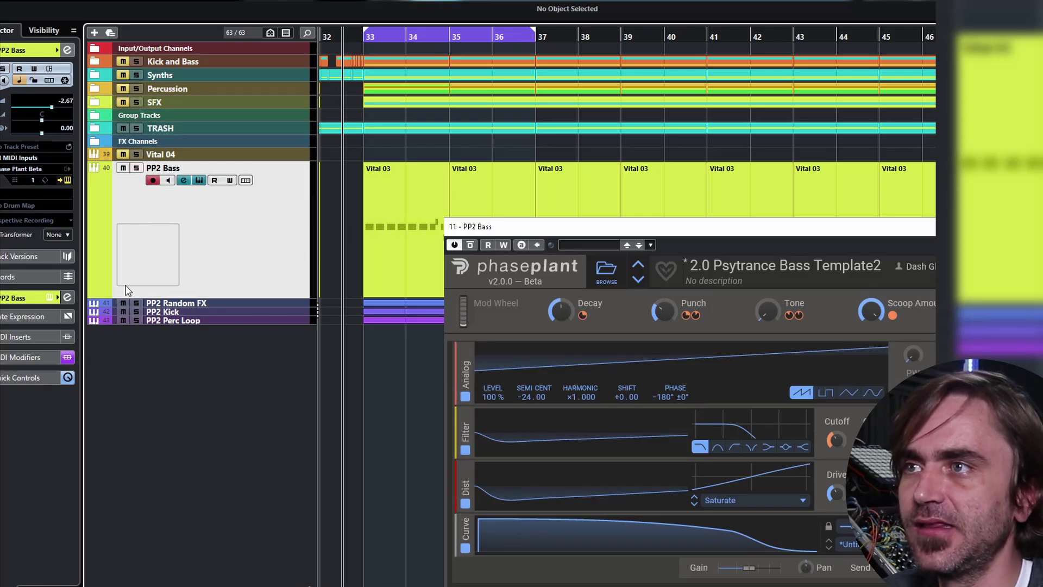
{"action": "left_click", "coordinate": [288, 310]}
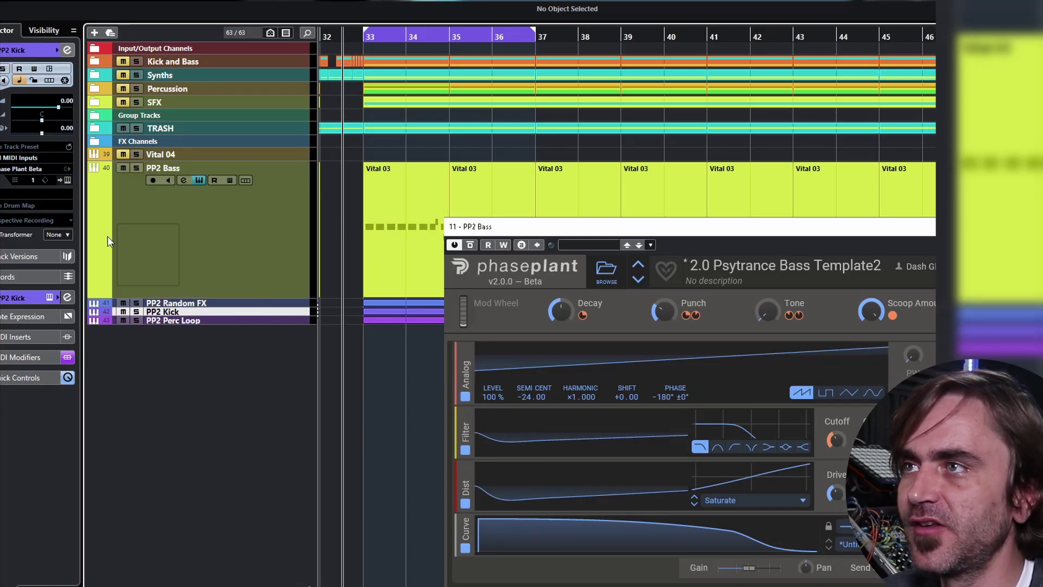
{"action": "left_click", "coordinate": [68, 178]}
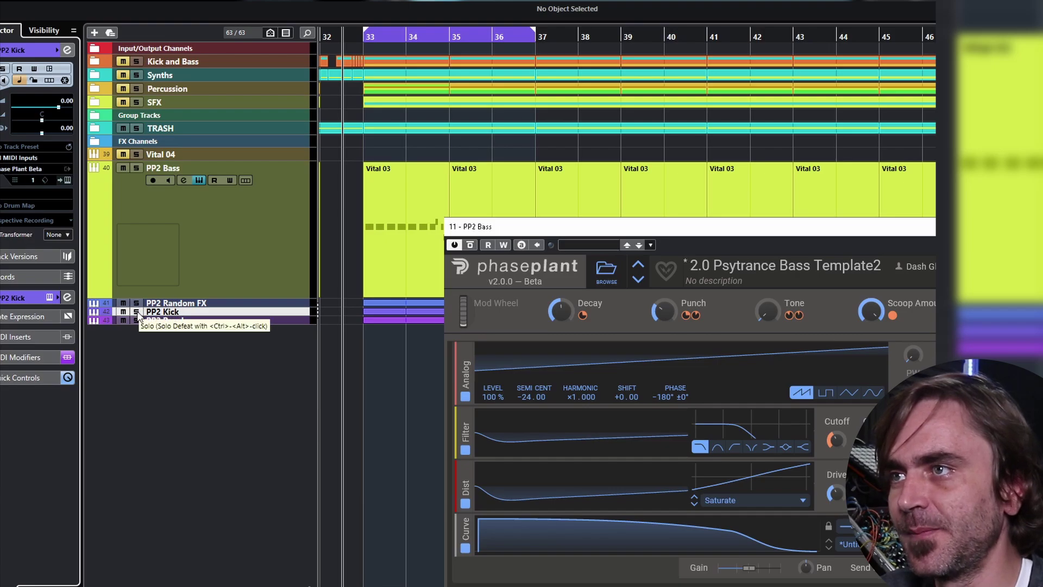
{"action": "left_click", "coordinate": [137, 312]}
{"action": "left_click", "coordinate": [136, 164]}
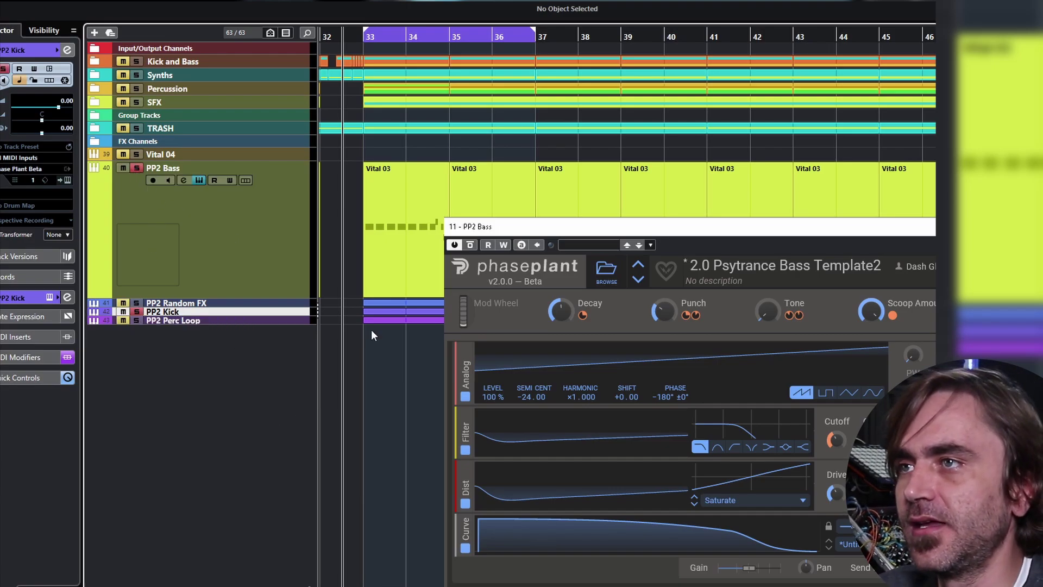
Step: Play back the looped section from bar 33 to 37 to hear the soloed PP2 tracks
{"action": "key", "text": "space"}
{"action": "left_click", "coordinate": [384, 422]}
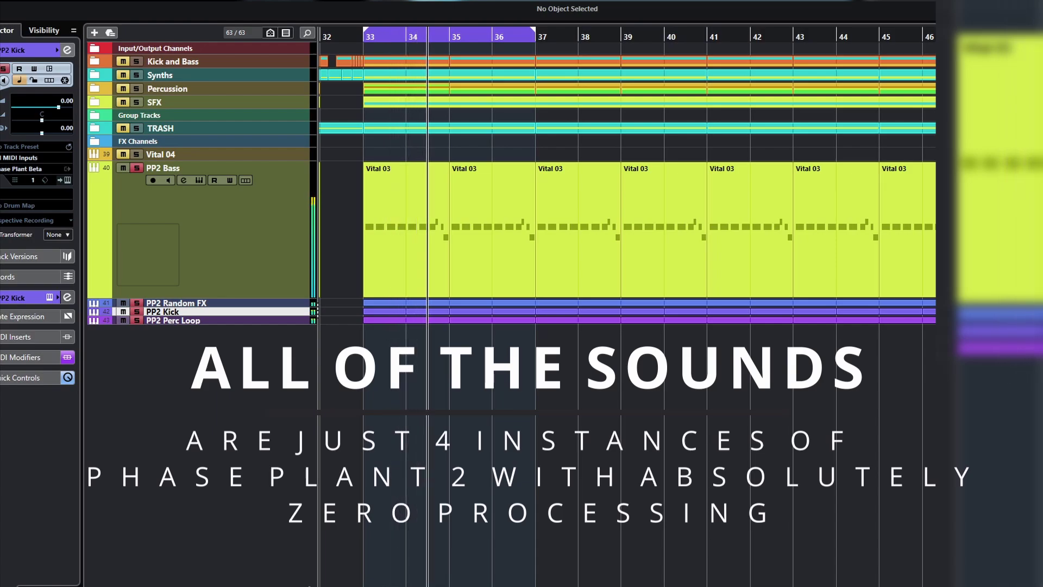
{"action": "key", "text": "space"}
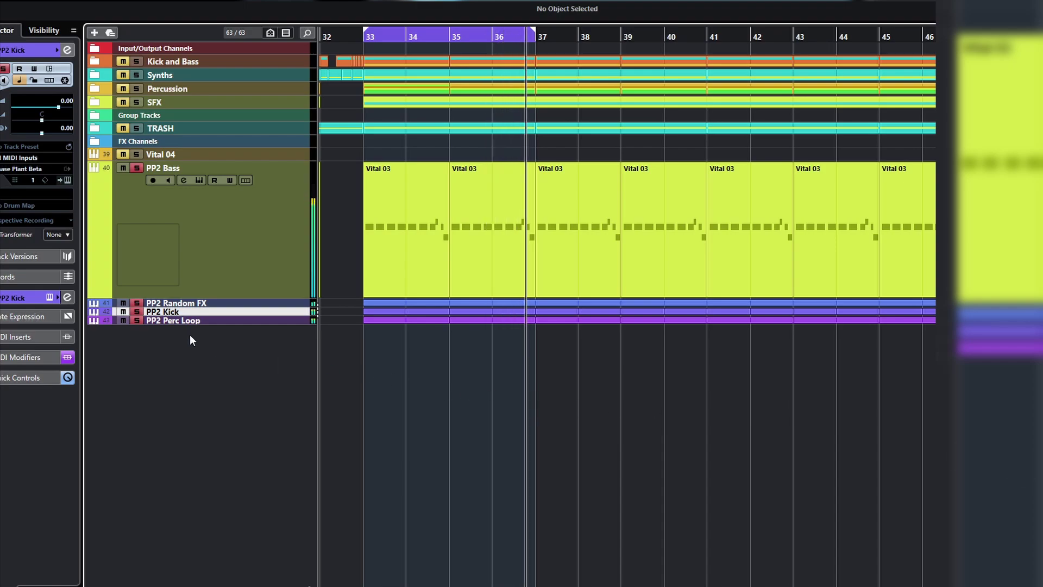
Step: Compare the loop with and without PP2 Random FX by muting and unmuting that track, and stop playback
{"action": "left_click", "coordinate": [124, 303]}
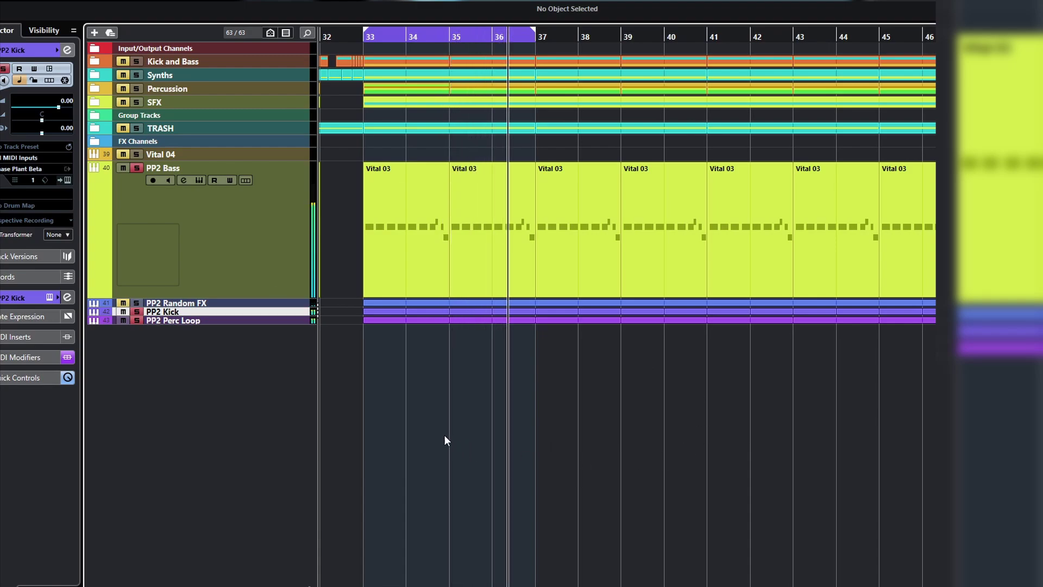
{"action": "left_click", "coordinate": [123, 304]}
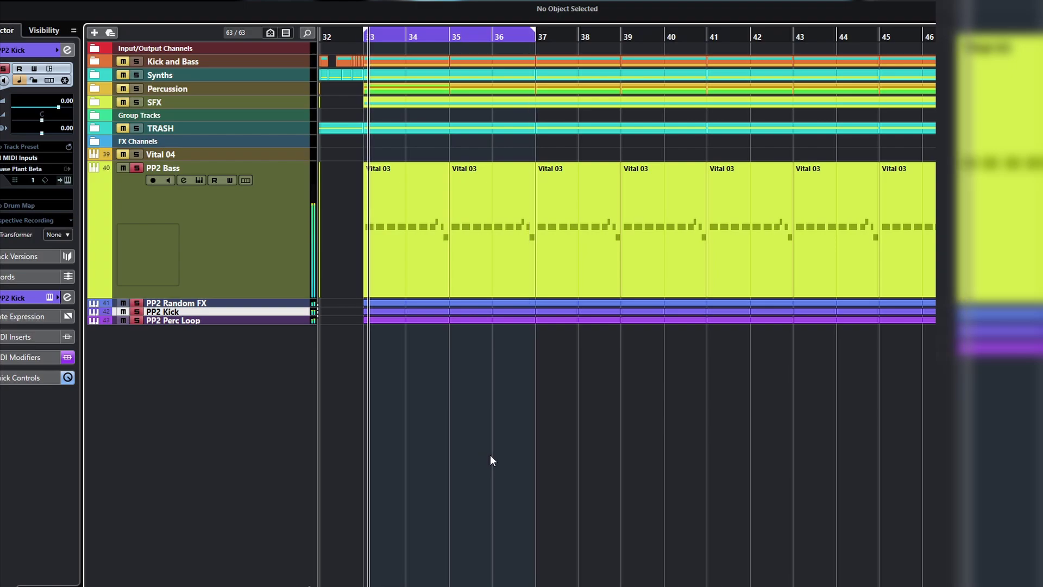
{"action": "key", "text": "space"}
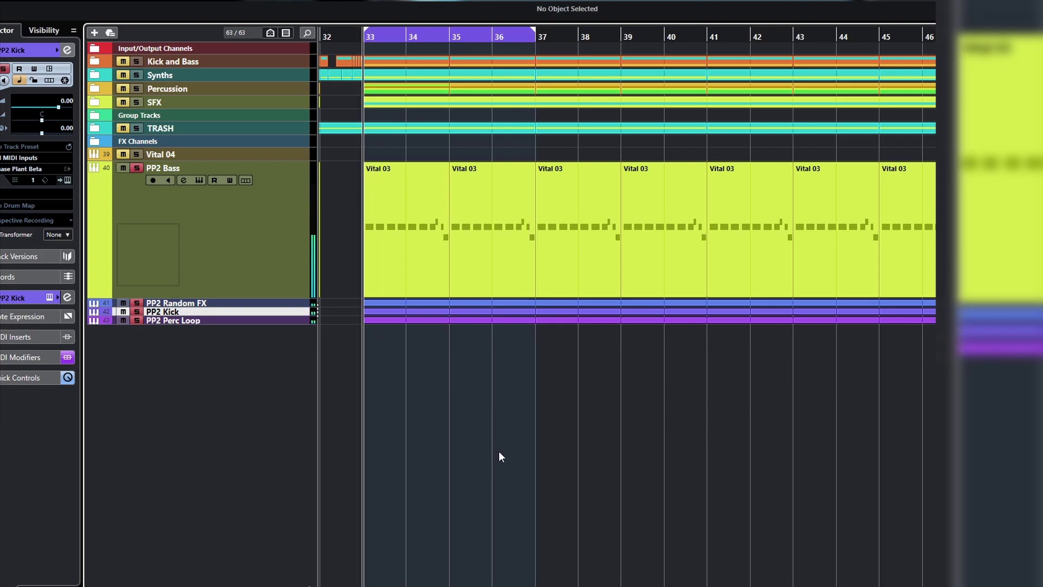